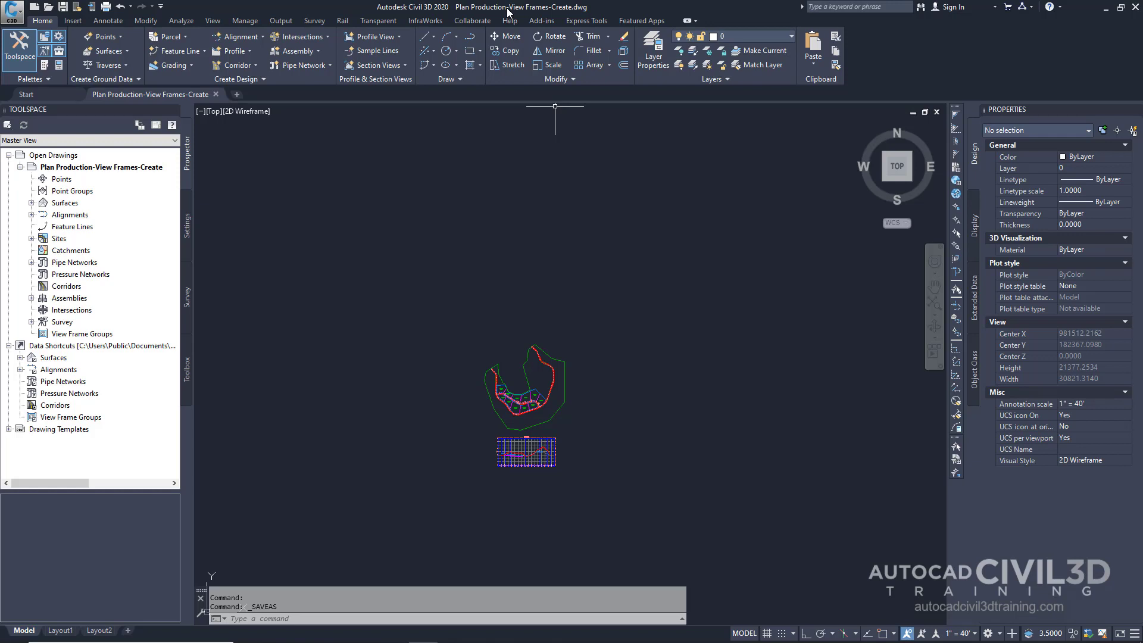
- Start creating view frames for the Maple Road alignment using the automatic station range
left_click(281, 22)
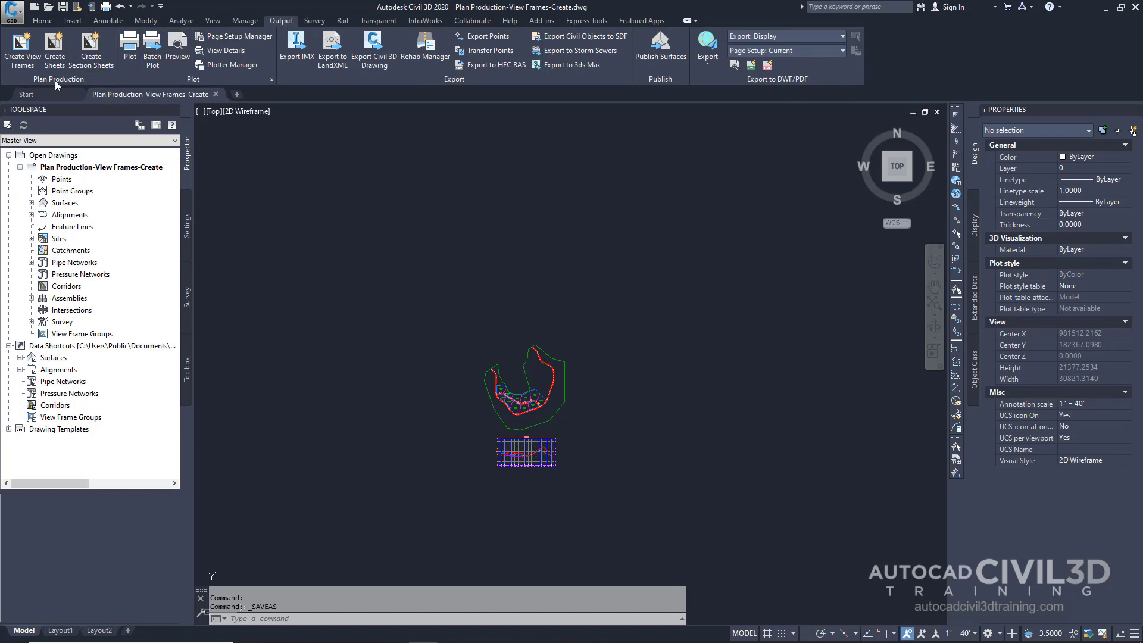
left_click(23, 66)
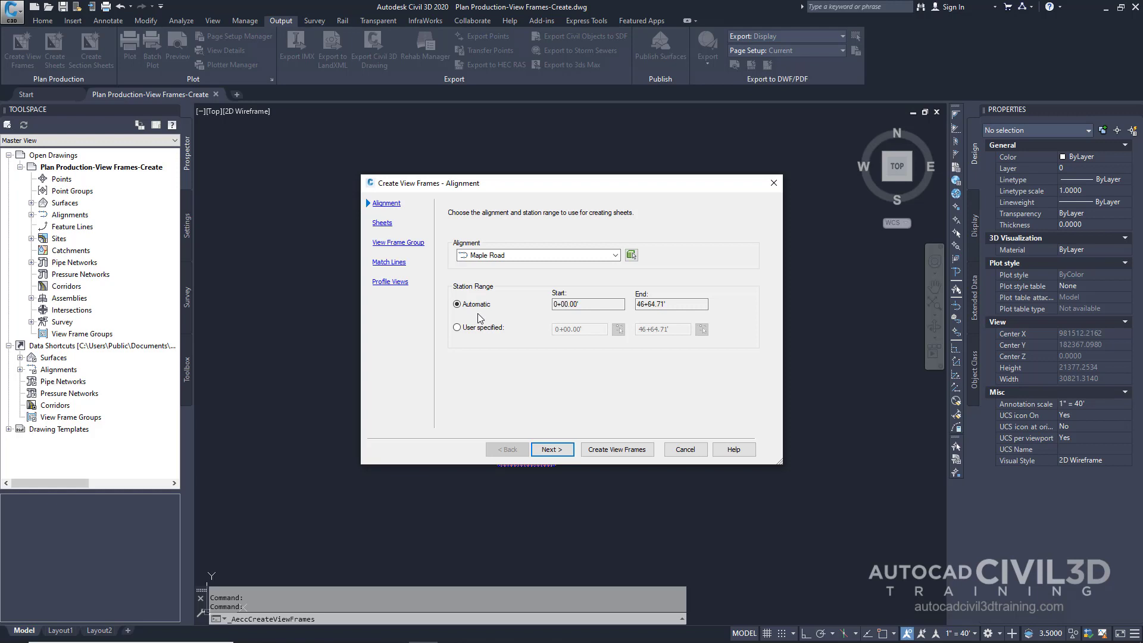
left_click(551, 449)
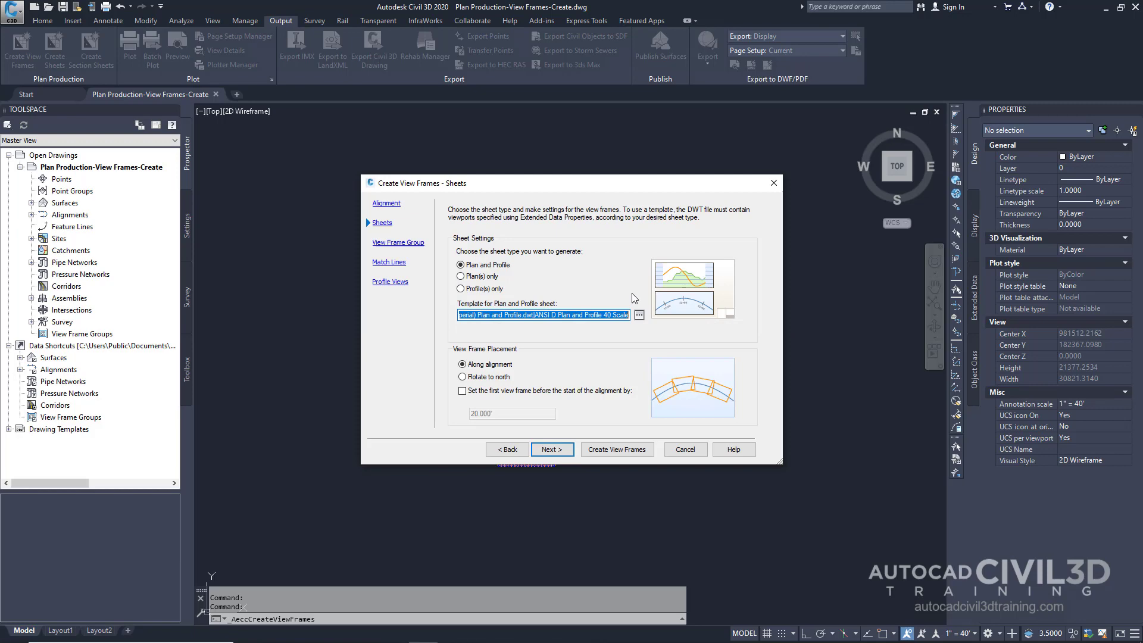
- Set the sheet template to the ANSI D Plan and Profile 40 Scale layout from the Civil 3D (Imperial) Plan and Profile template
left_click(640, 315)
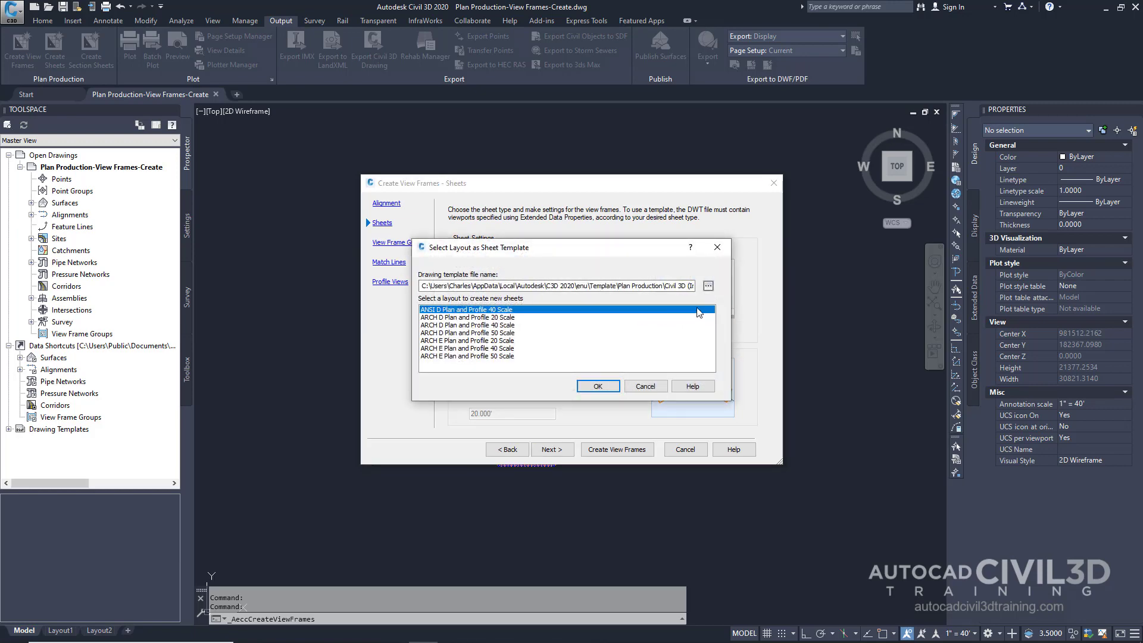
left_click(708, 286)
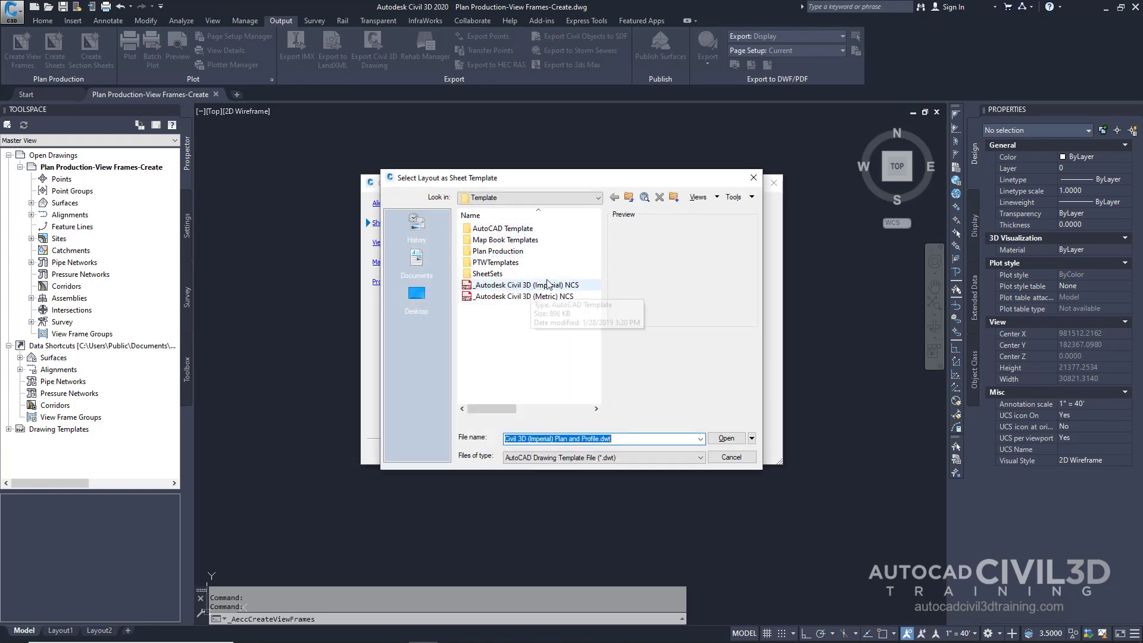
left_click(511, 255)
double_click(511, 256)
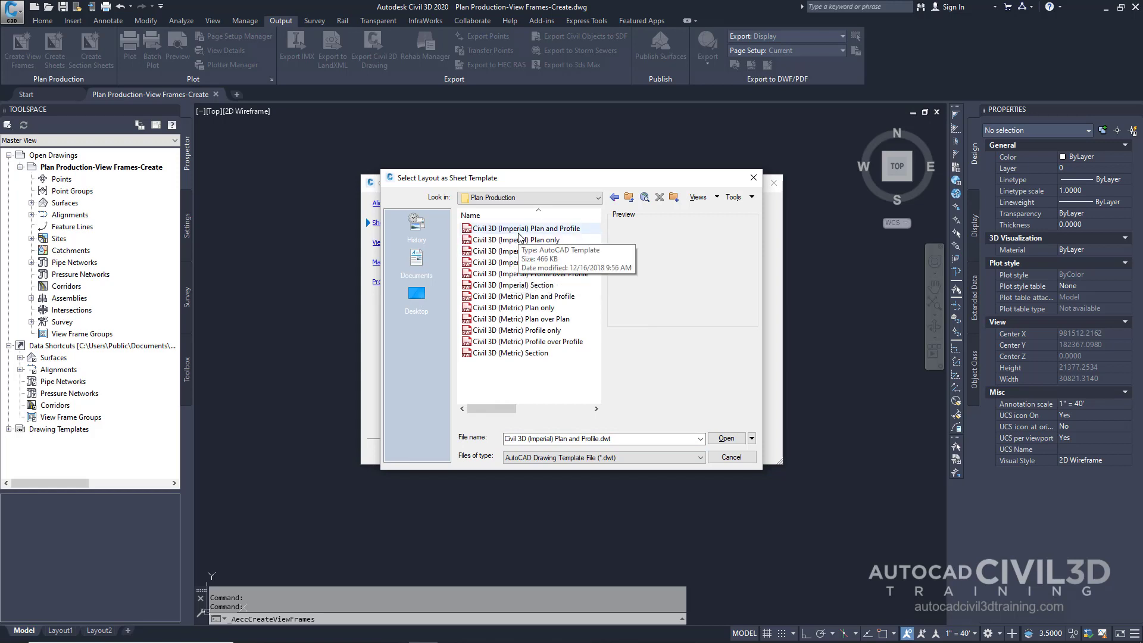
left_click(518, 233)
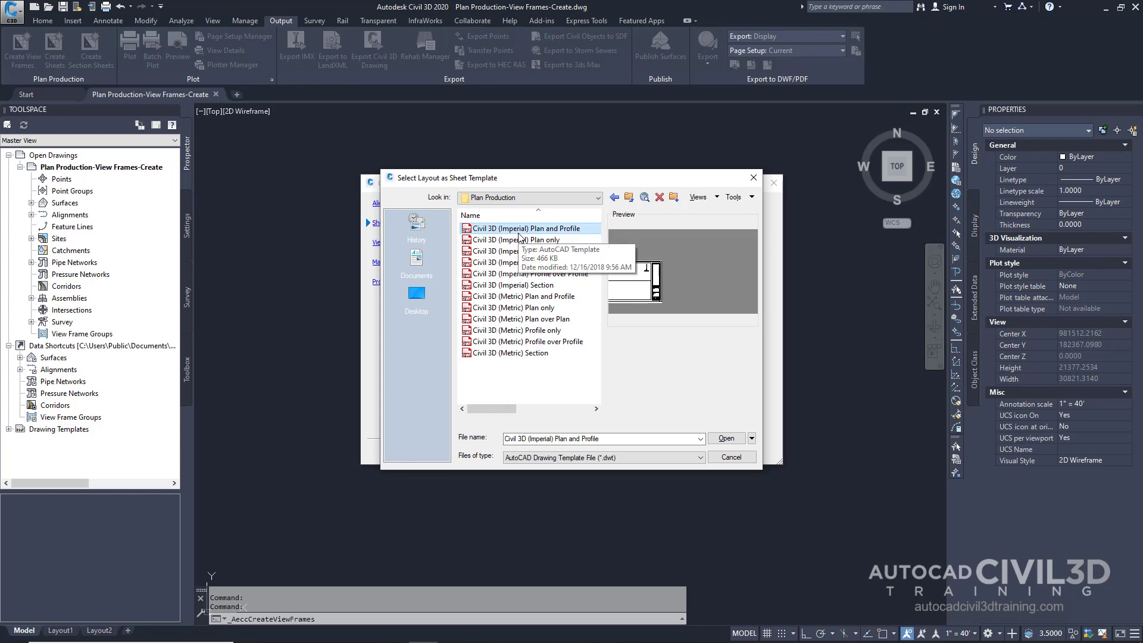
left_click(725, 437)
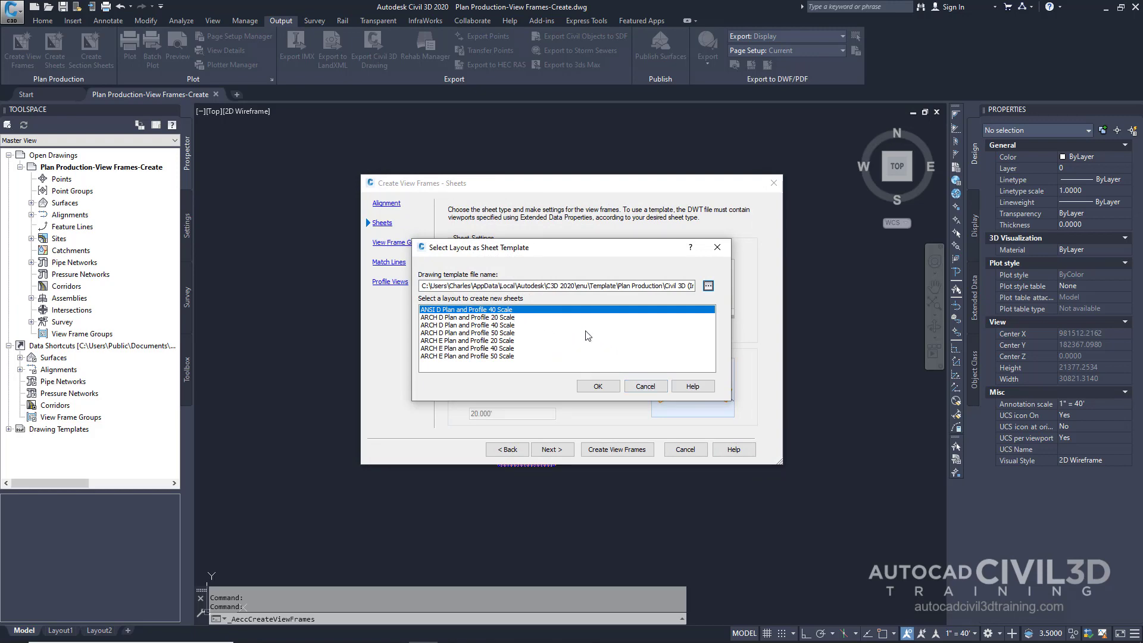
left_click(598, 387)
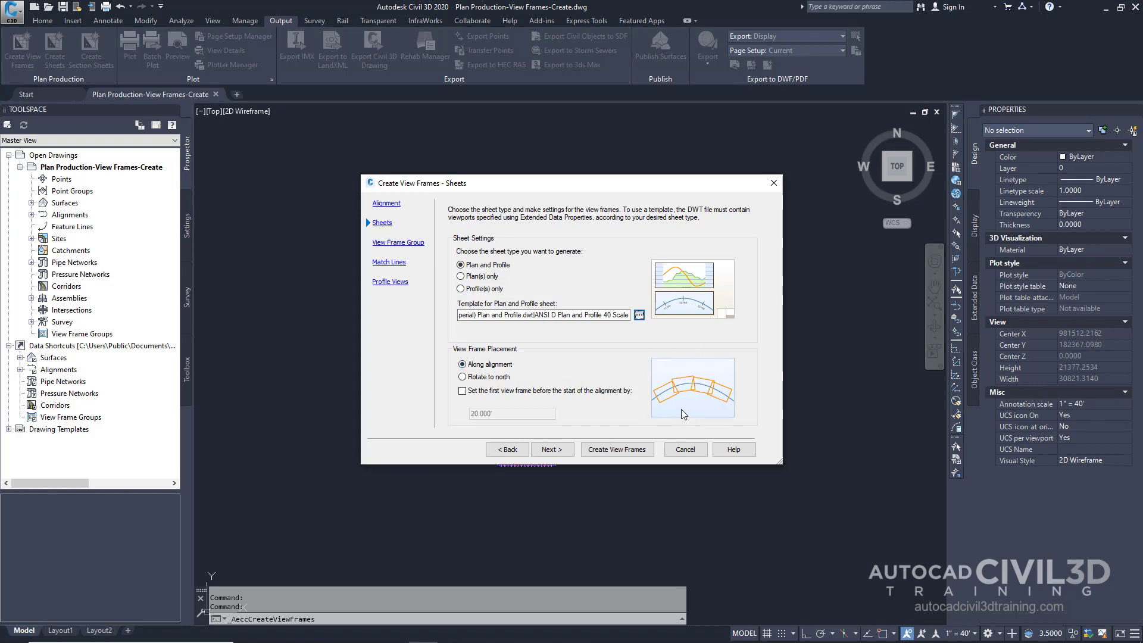
- Place the first view frame 50 feet before the start of the alignment and accept the sheet settings
left_click(463, 392)
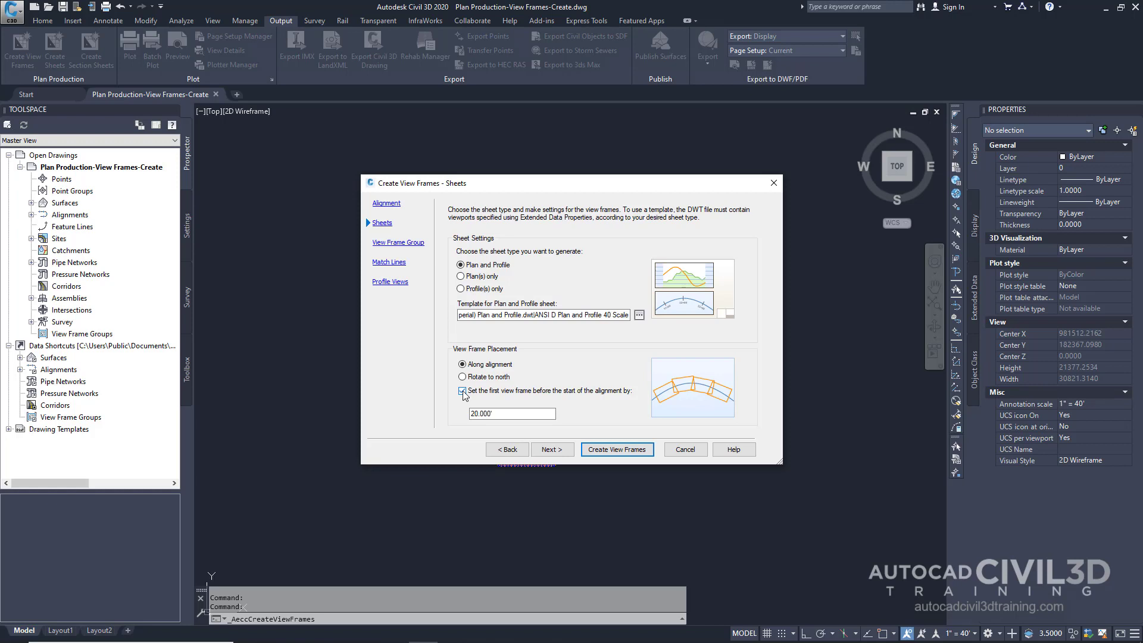
double_click(502, 413)
type("50")
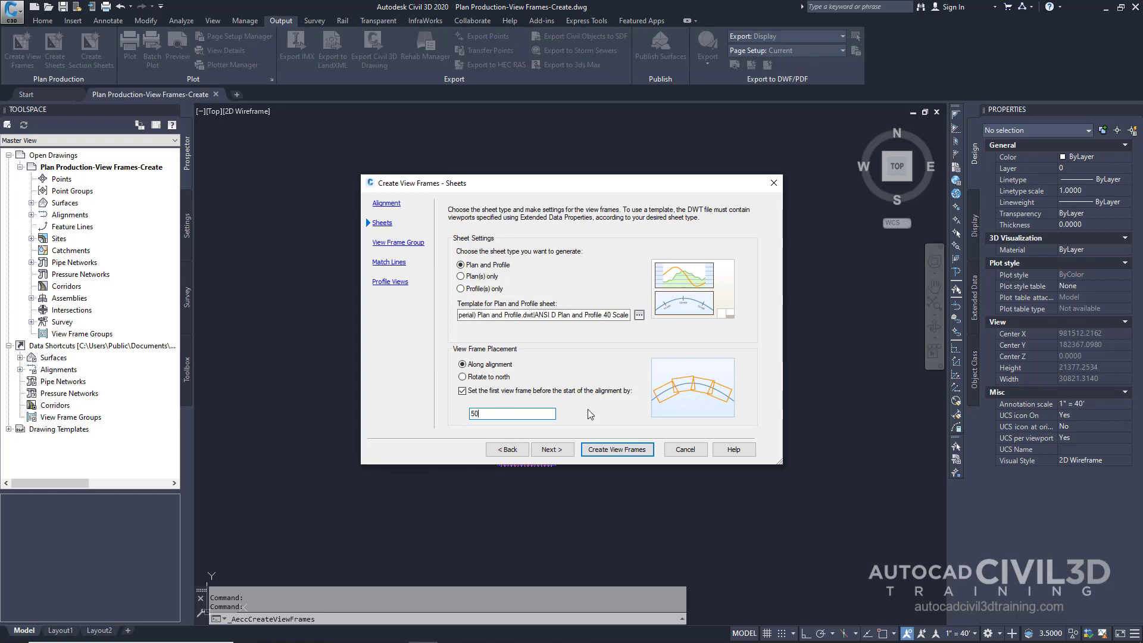
left_click(552, 450)
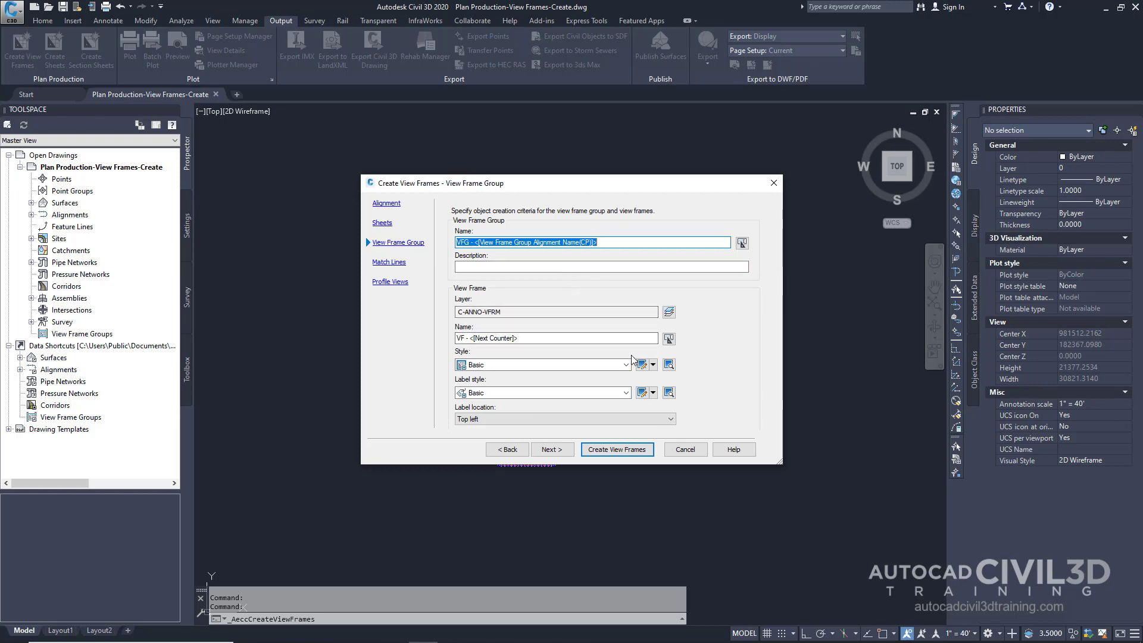
- Keep the default view frame group and match line settings, and create the view frames with Major Grids profile view style and Stations Only band set
left_click(550, 449)
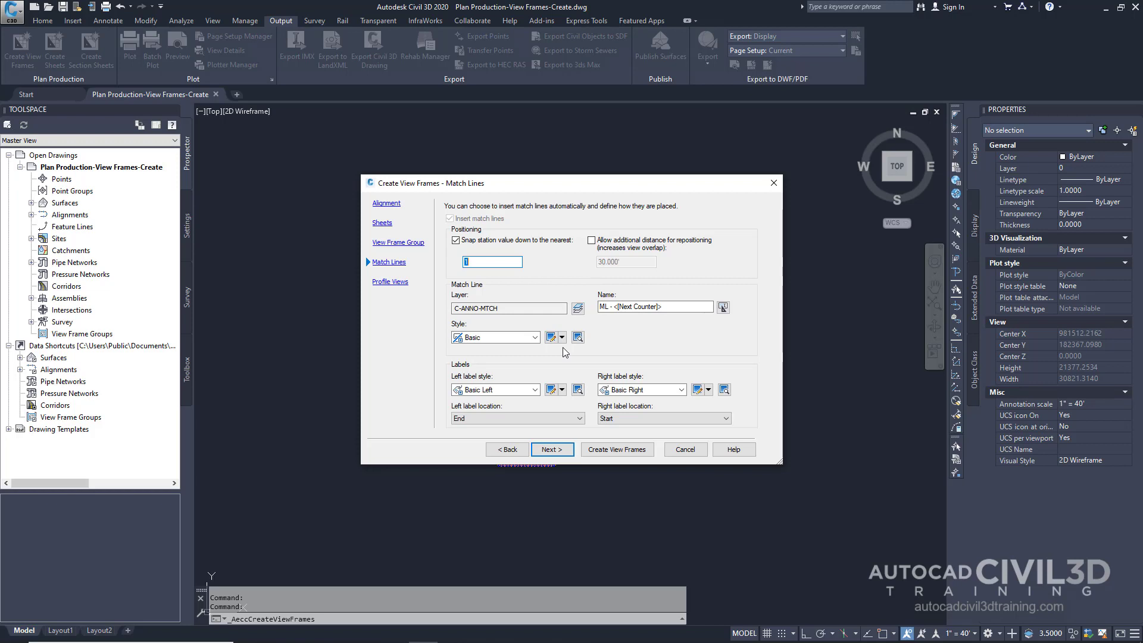
left_click(562, 451)
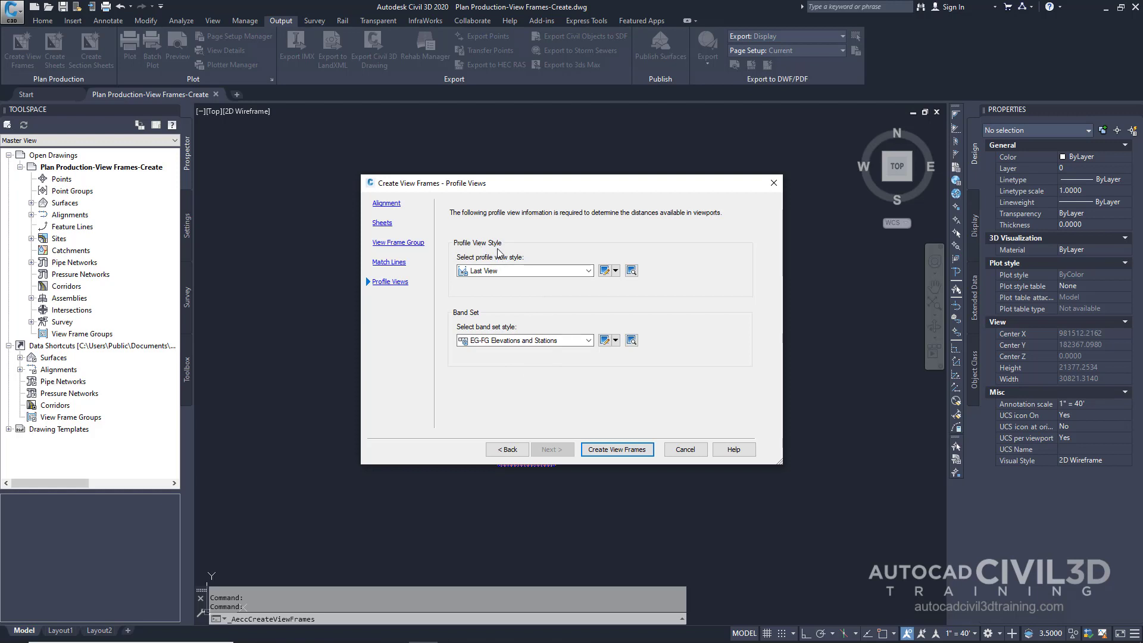
left_click(498, 272)
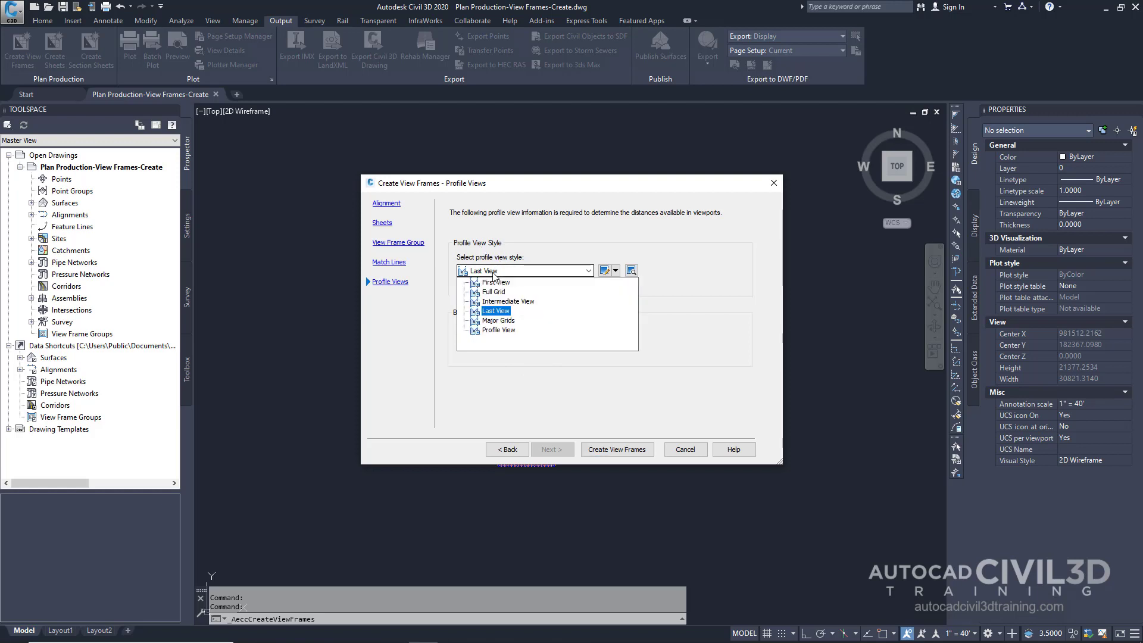
left_click(499, 320)
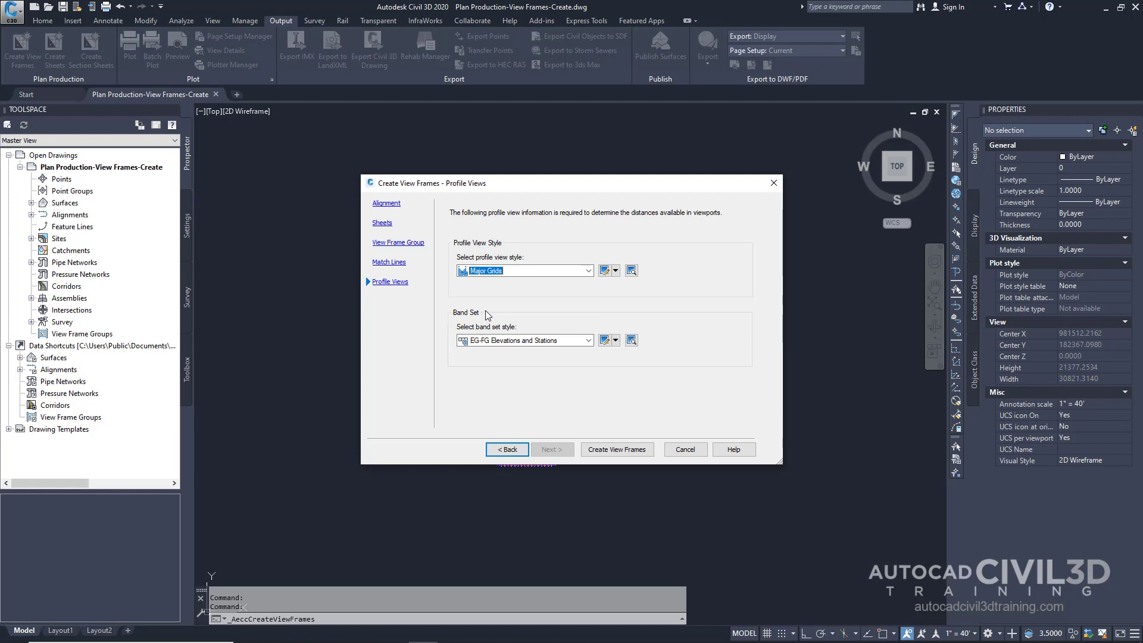
left_click(508, 341)
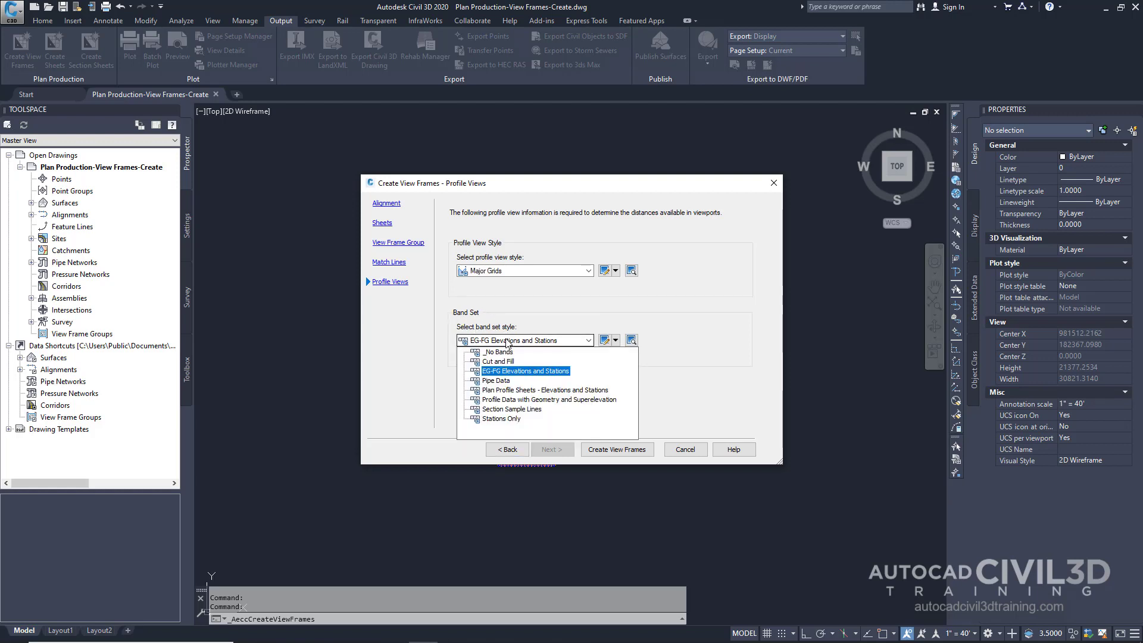
left_click(509, 419)
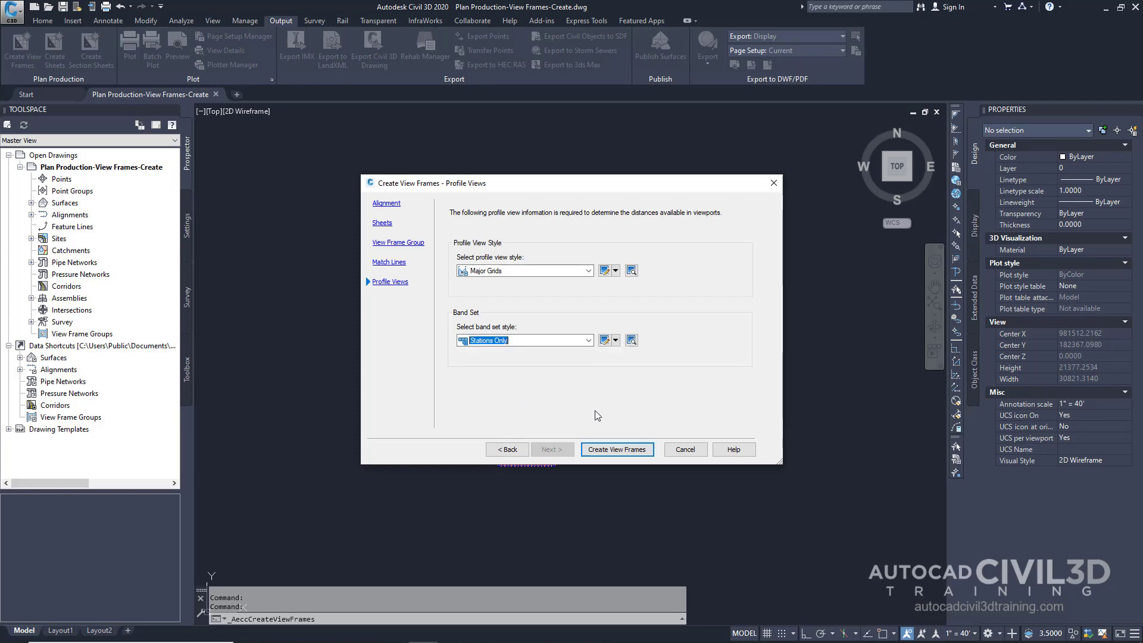
left_click(639, 456)
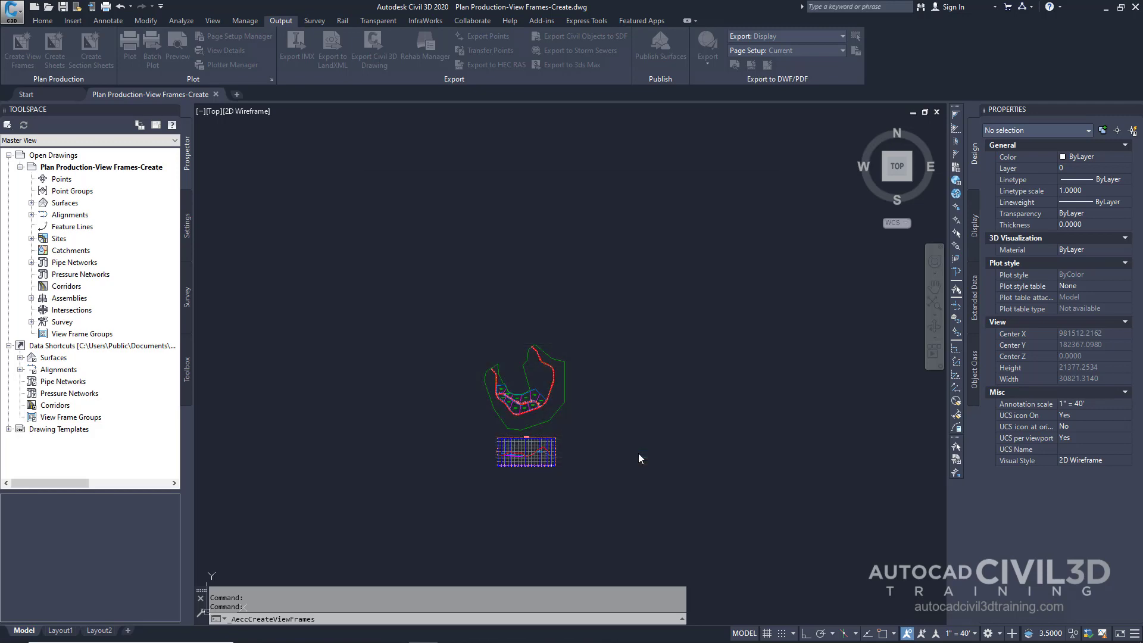
- Inspect the new view frames along Maple Road and the label of the first match line
scroll(563, 404, "up", 8)
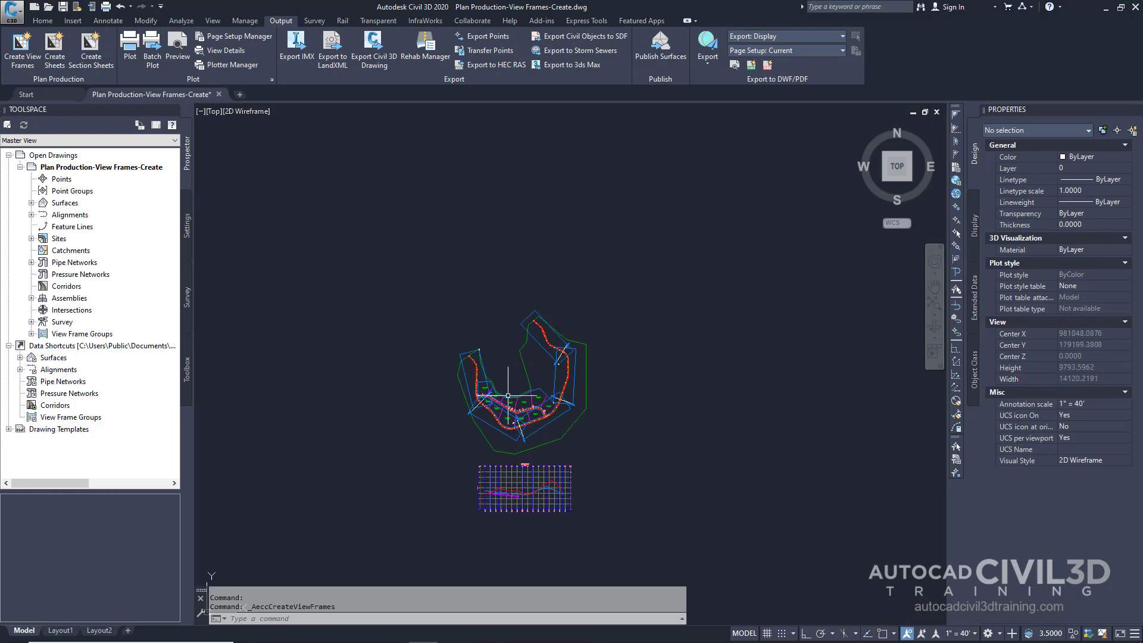
scroll(520, 400, "up", 2)
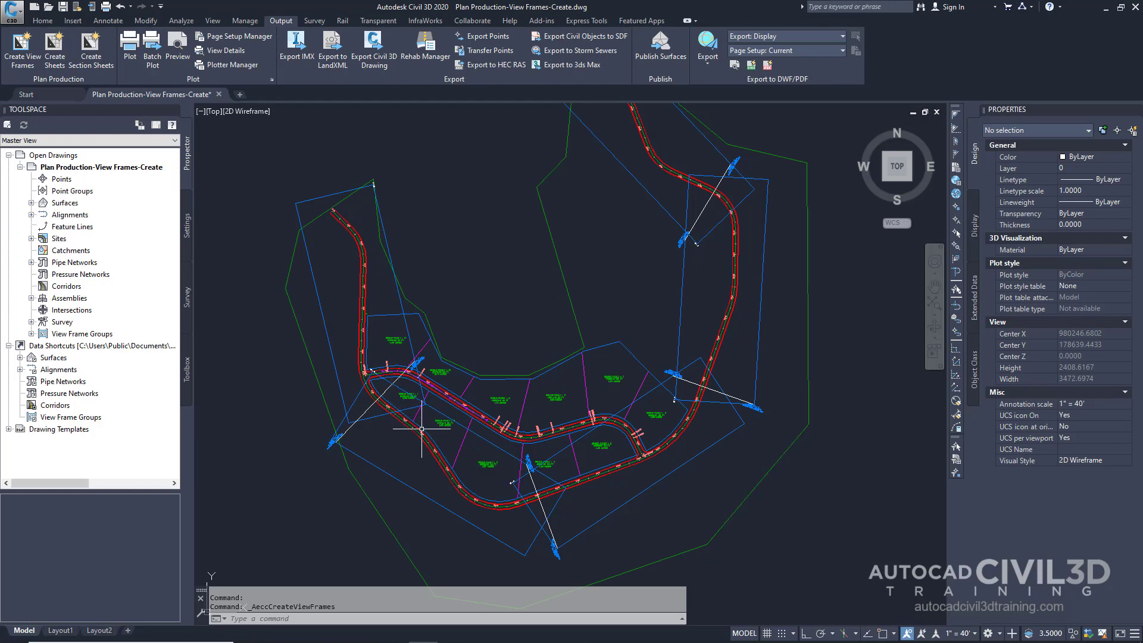
scroll(338, 449, "up", 10)
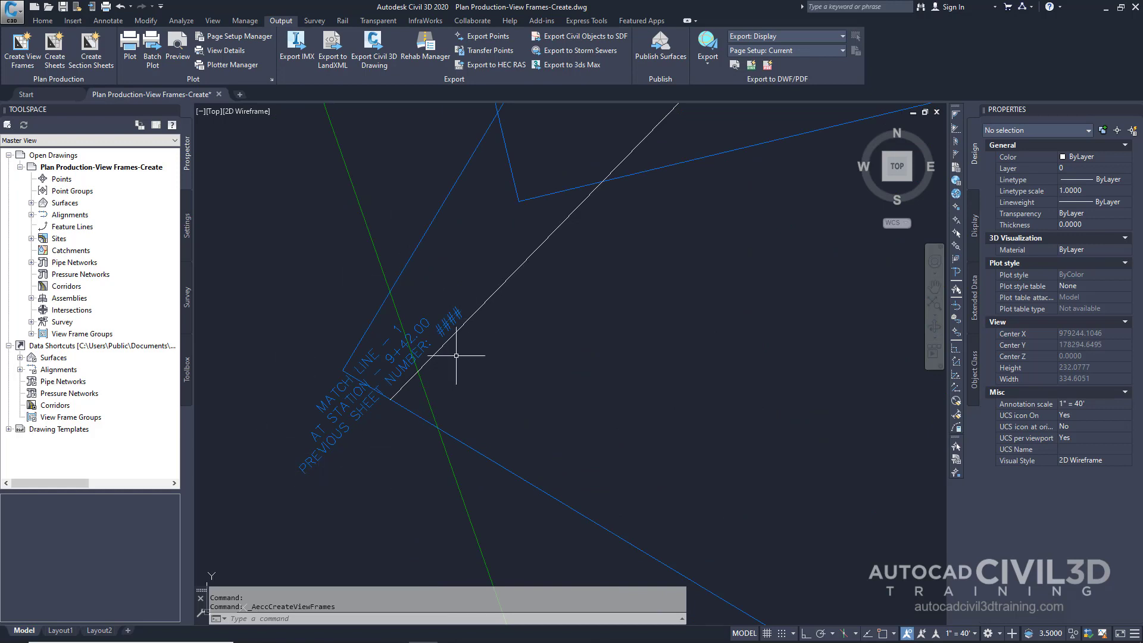
mouse_move(454, 357)
scroll(456, 355, "down", 10)
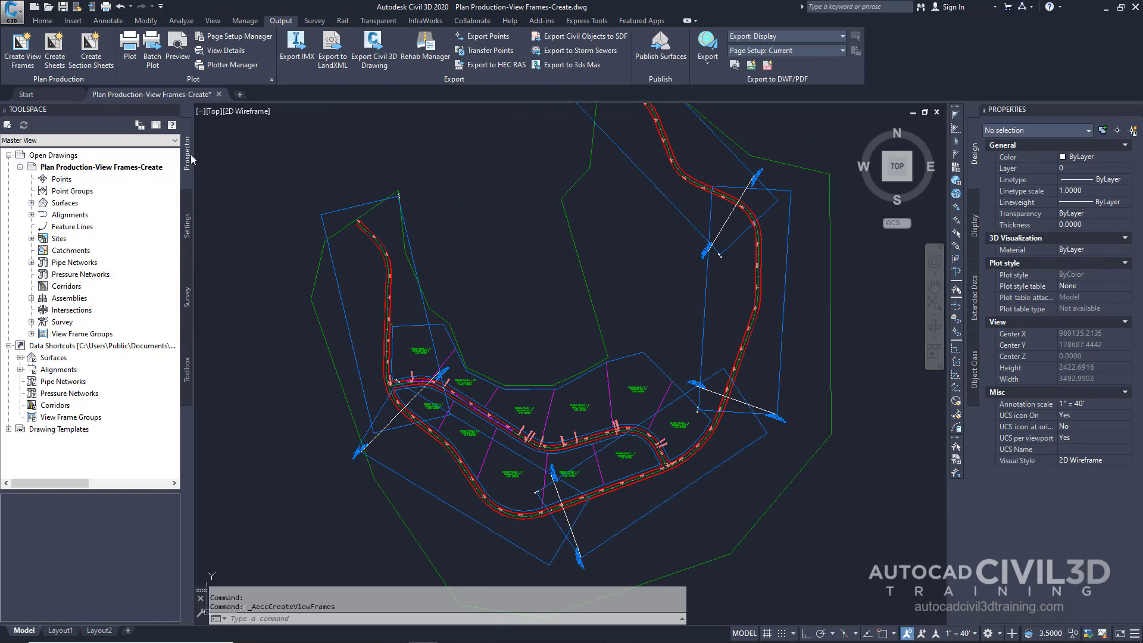
- List the view frames and match lines belonging to the VFG - Maple Road view frame group
left_click(32, 334)
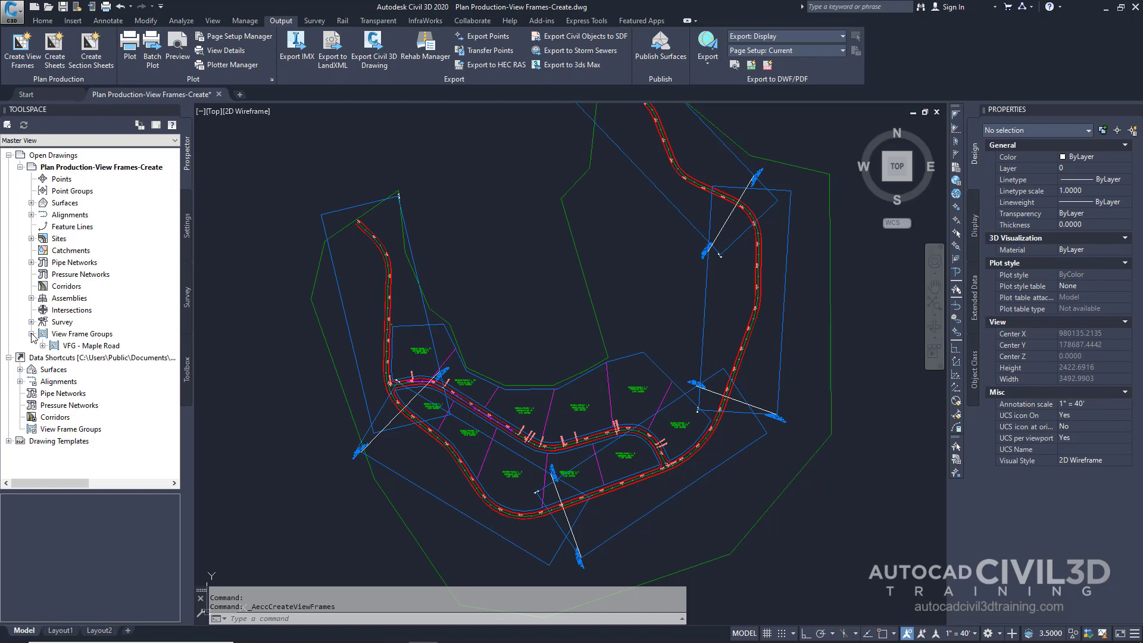
left_click(42, 346)
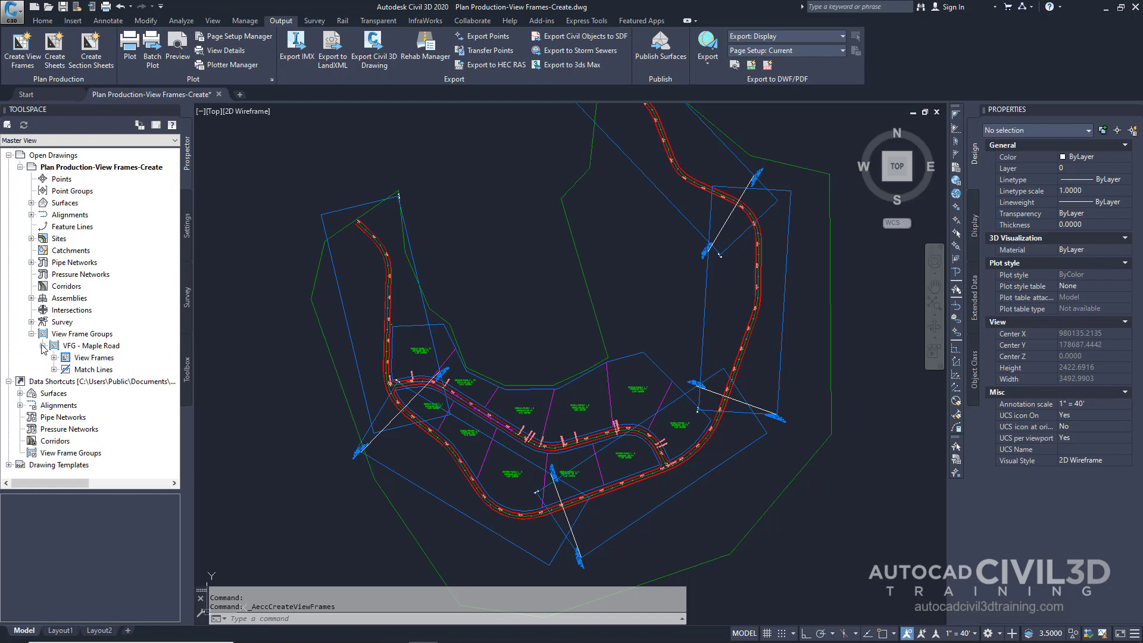
left_click(54, 358)
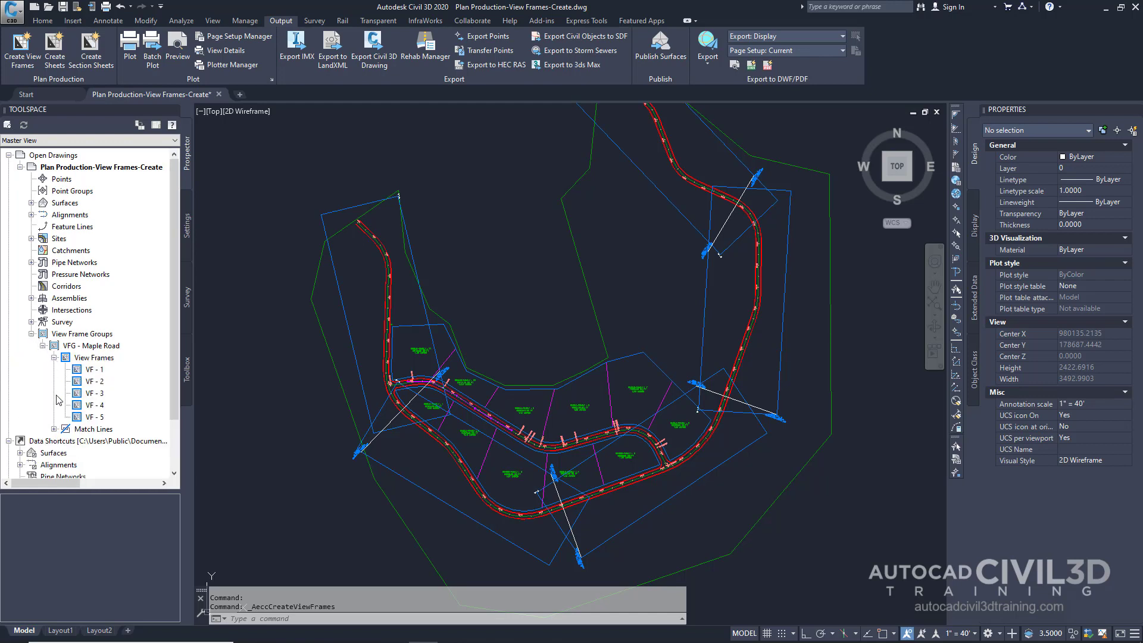
left_click(54, 429)
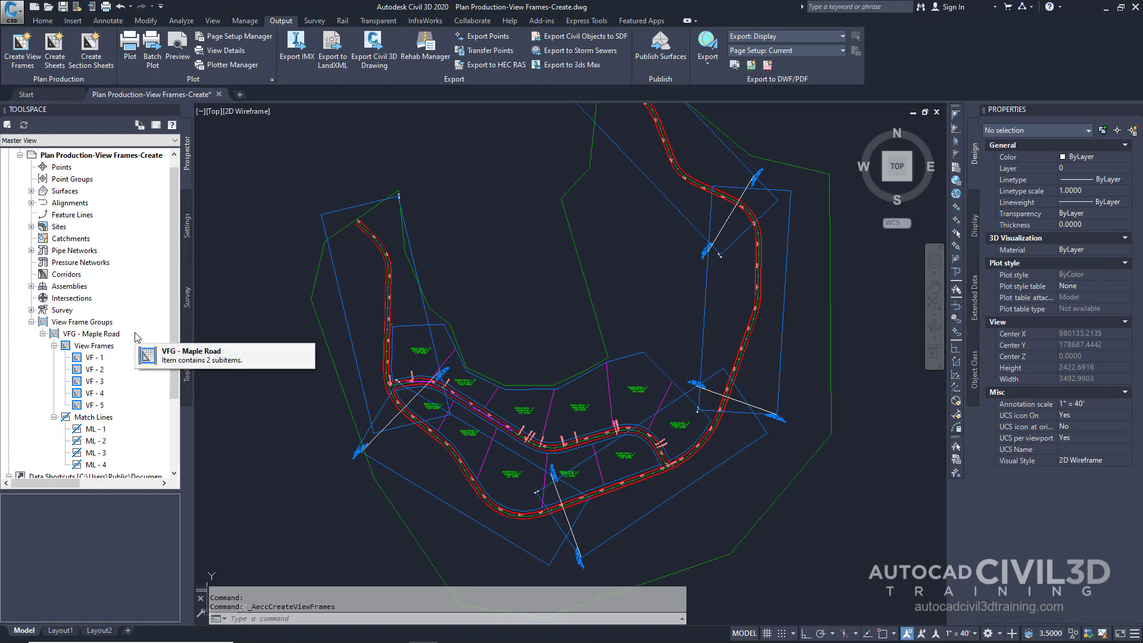
- Zoom the drawing to view frame VF - 1 and bring up the commands available for it
right_click(94, 361)
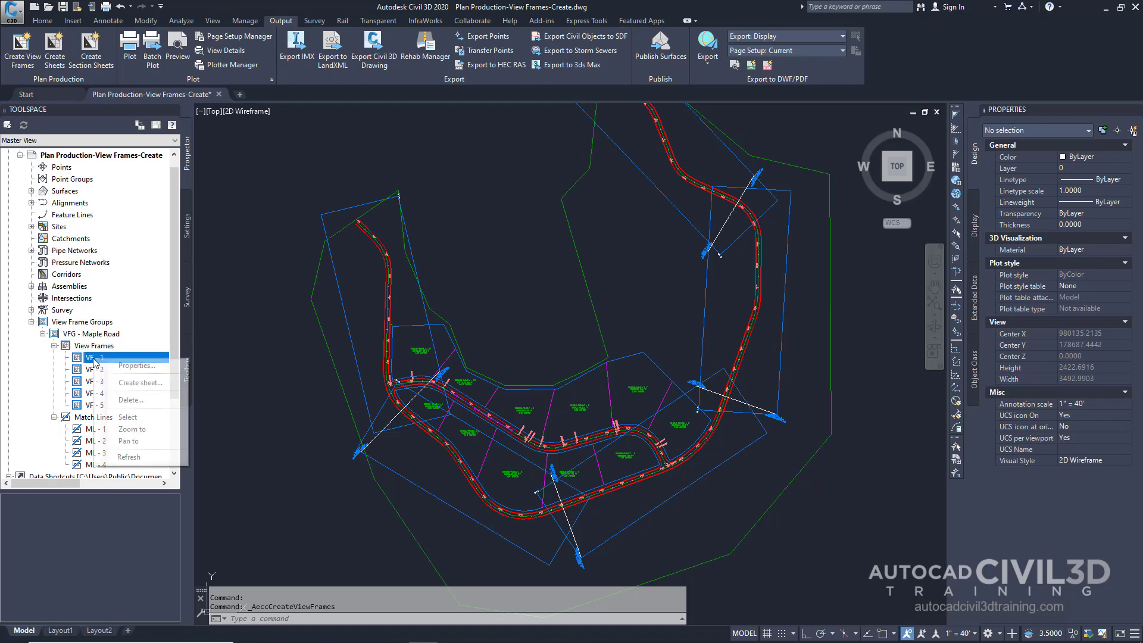
left_click(145, 429)
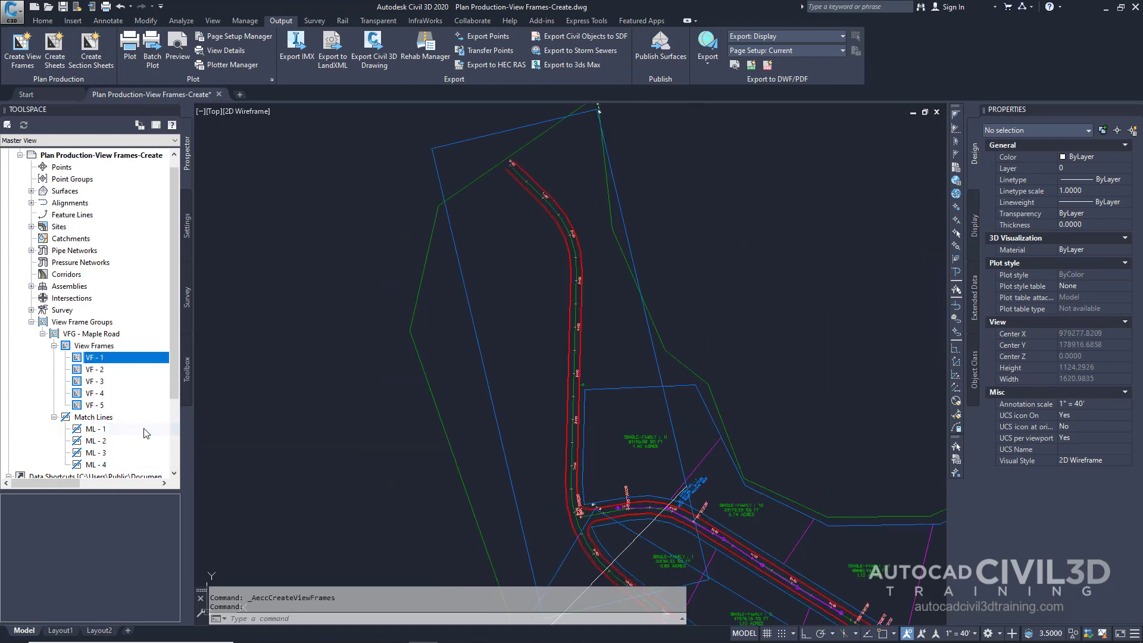
right_click(117, 361)
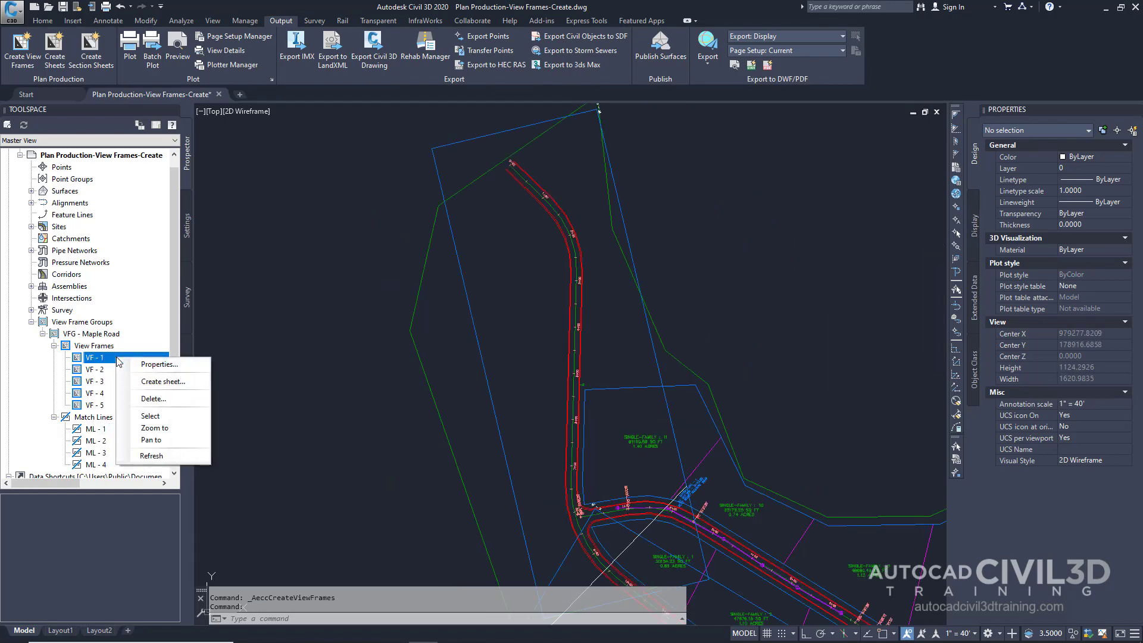